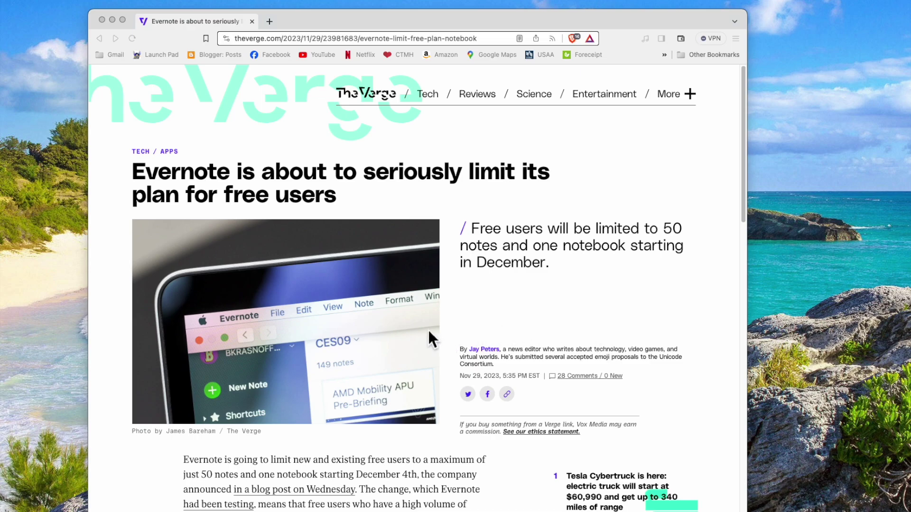
- Scroll Evernote's sidebar to the Stamp Inventory notebook and bring up its actions menu
scroll(428, 328, down, 5)
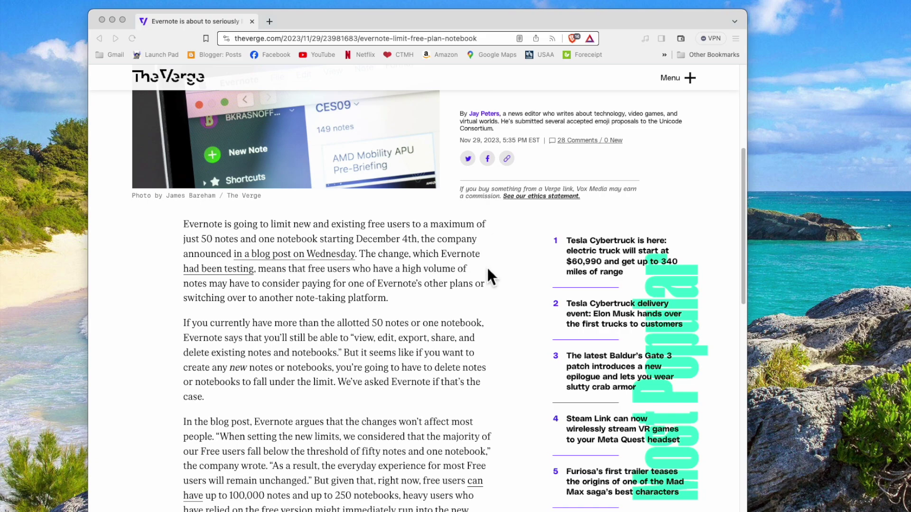
scroll(522, 293, down, 2)
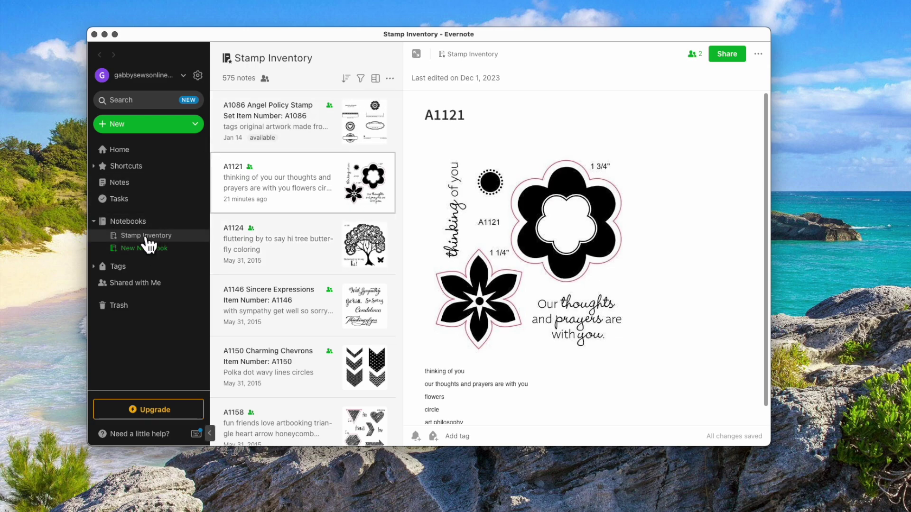
click(390, 79)
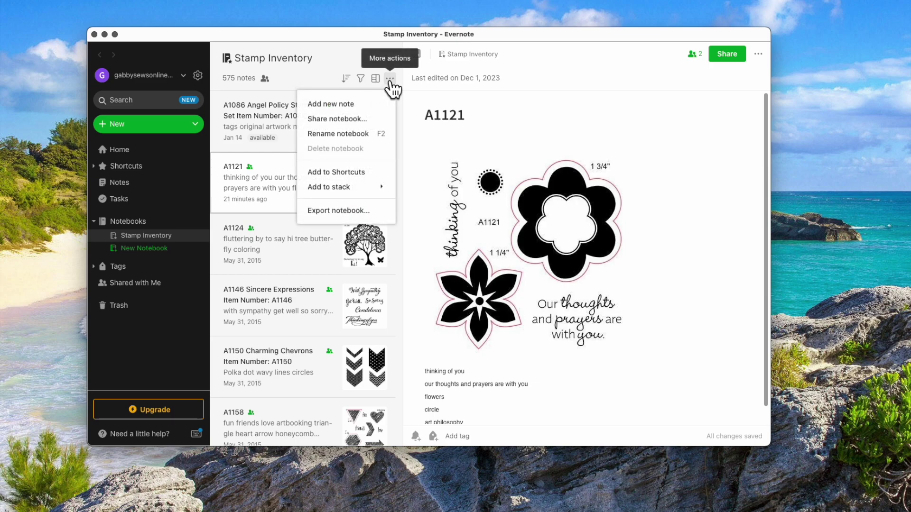
- Export all 575 Stamp Inventory notes as ENEX to the Desktop, then quit Evernote
click(349, 210)
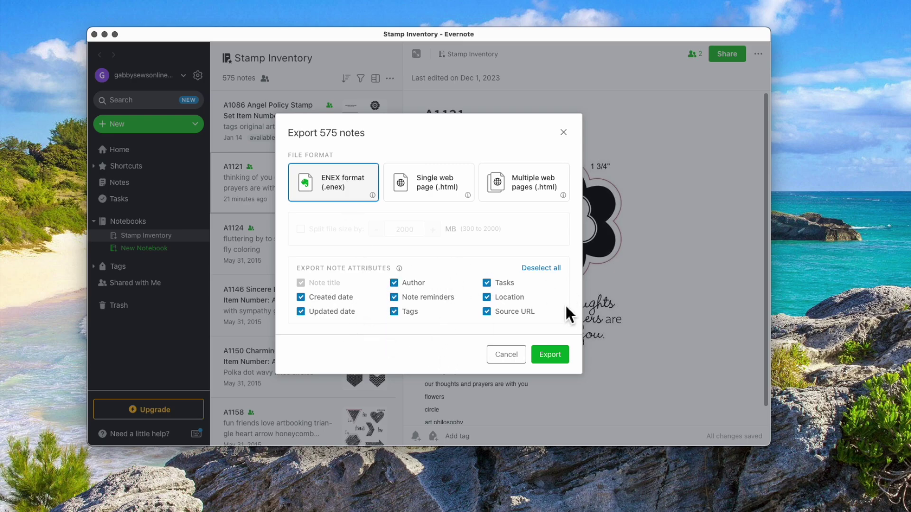
click(556, 354)
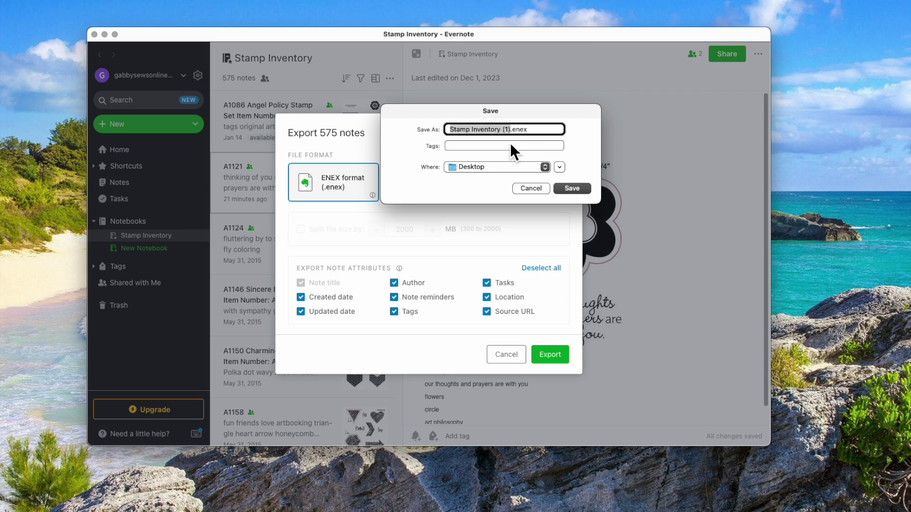
click(583, 193)
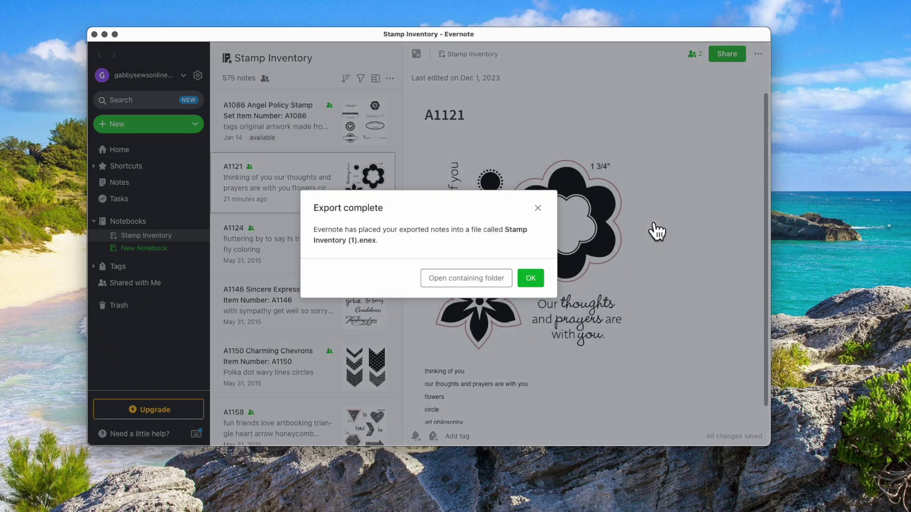
click(535, 280)
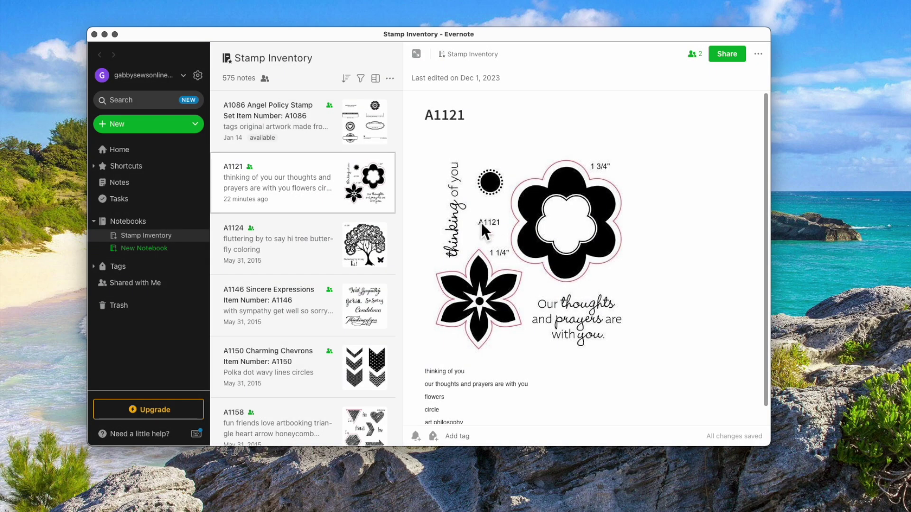
click(36, 1)
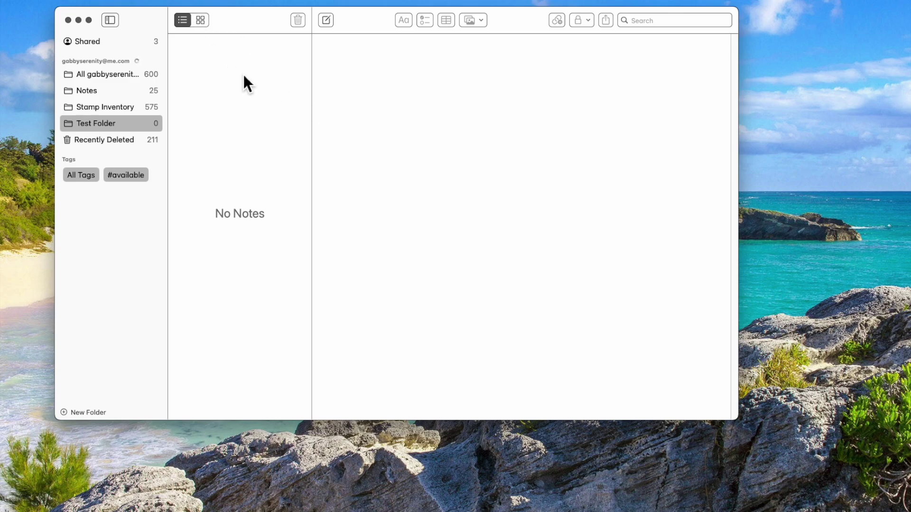
- Import Stamp Inventory (1).enex from the Desktop into Notes, confirming all 575 notes
click(71, 1)
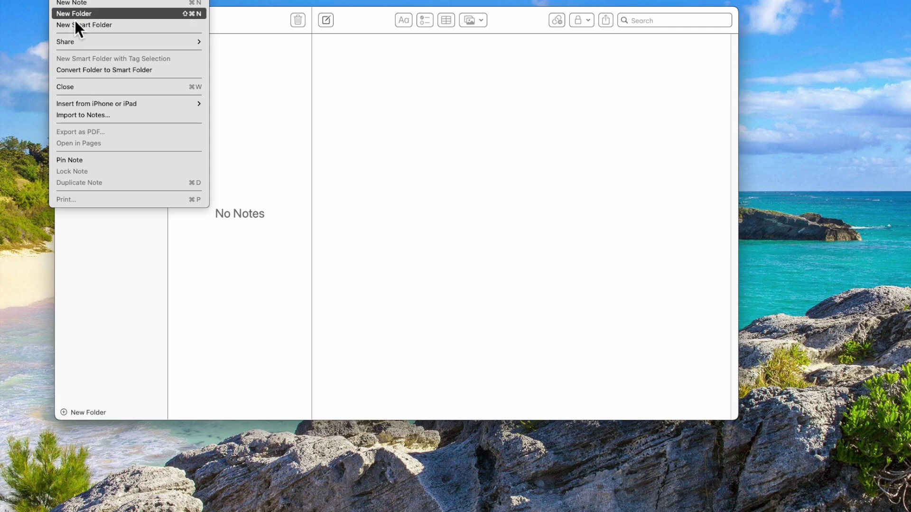
click(101, 116)
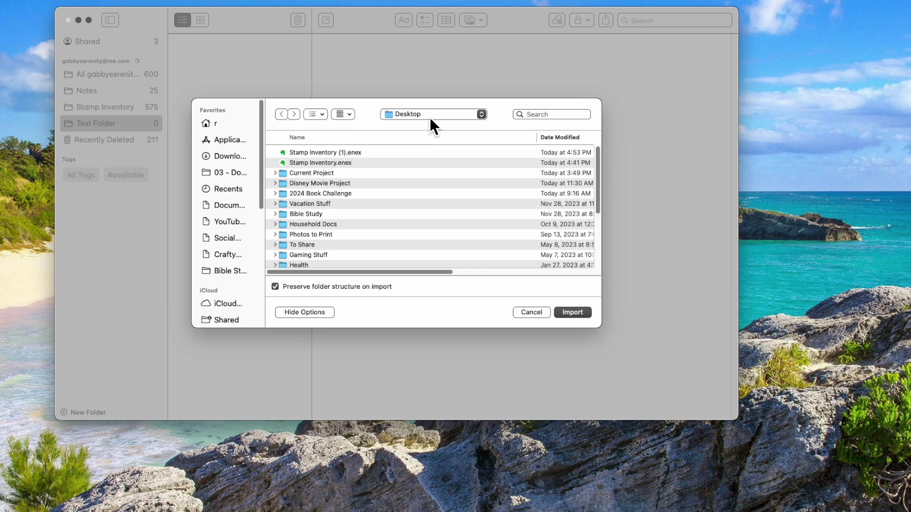
click(325, 154)
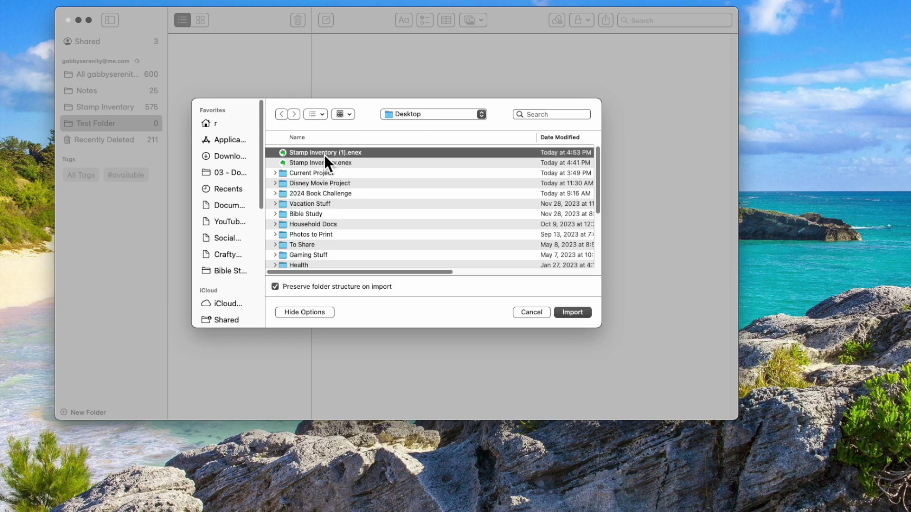
click(582, 314)
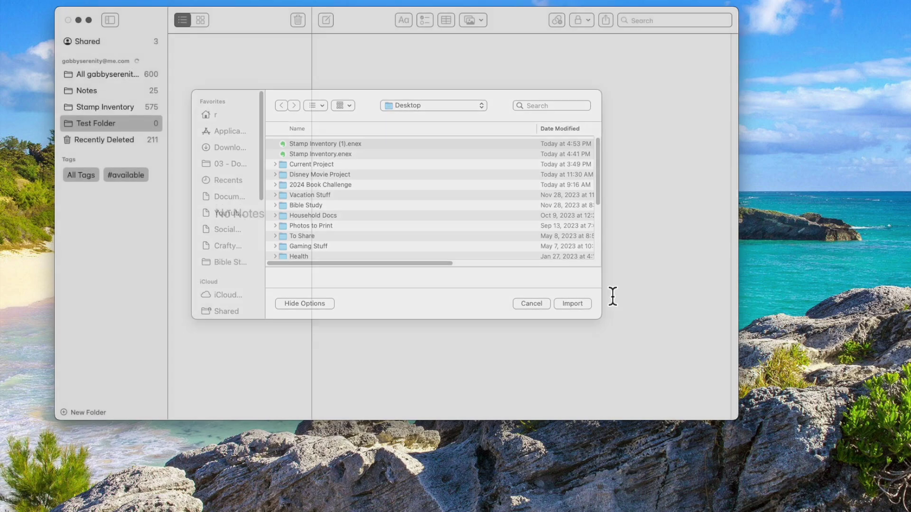
click(424, 258)
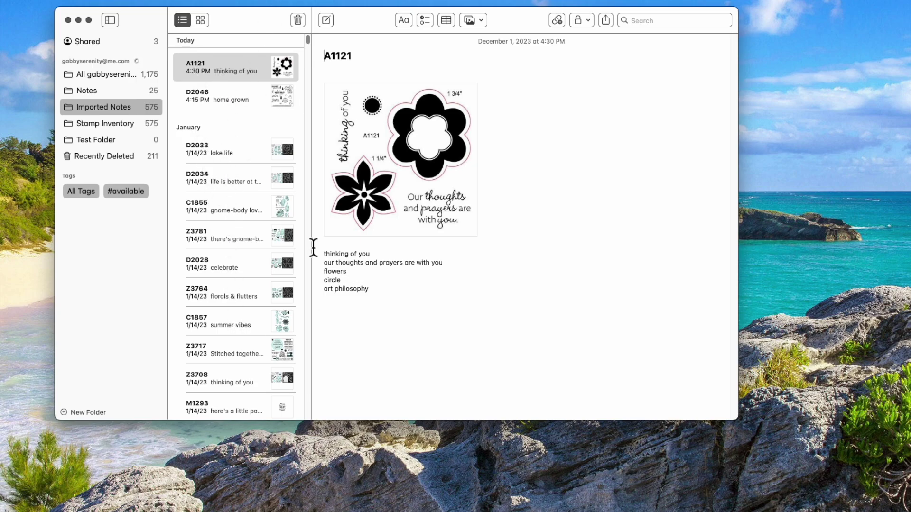
- Sort the Imported Notes list by Title so A1086, A1121, A1124 come first
click(152, 1)
mouse_move(150, 32)
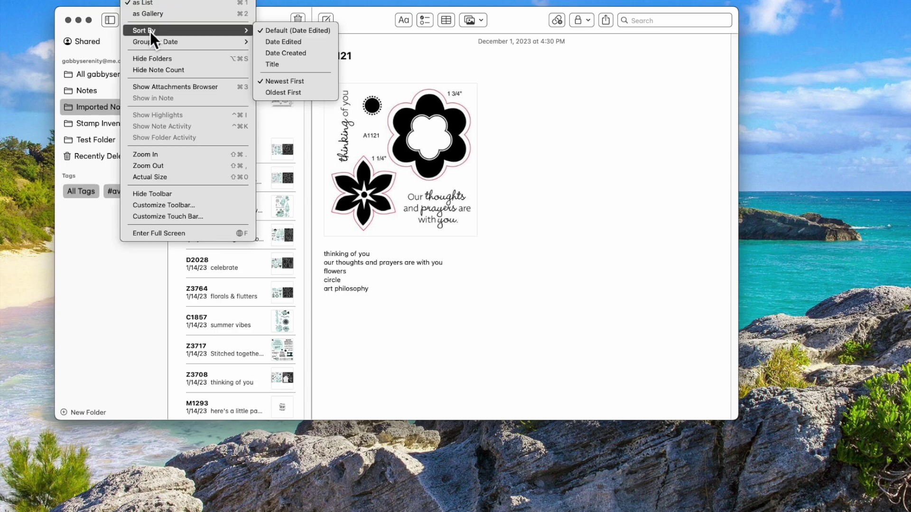
click(274, 64)
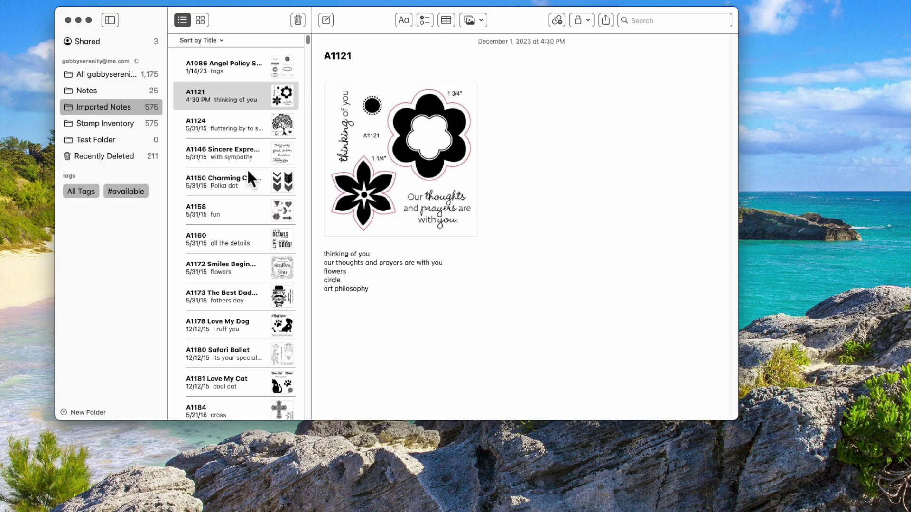
- Search all notes for Cat, review matches Love My Cat, W2057 and S2106, then clear the search
click(682, 22)
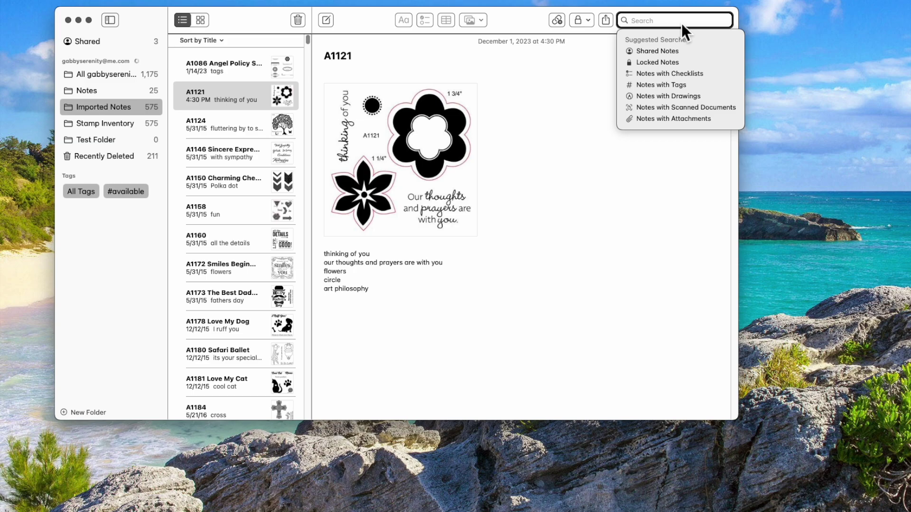
text(Cat)
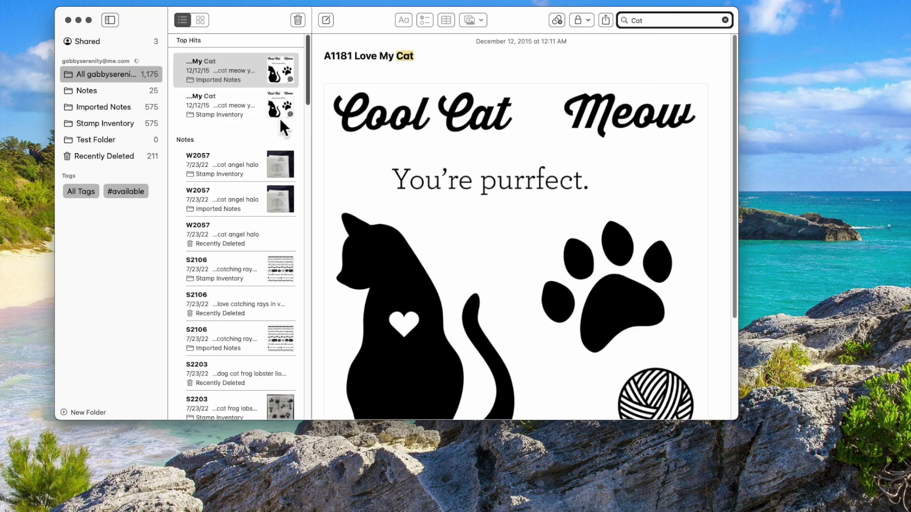
click(207, 115)
click(223, 172)
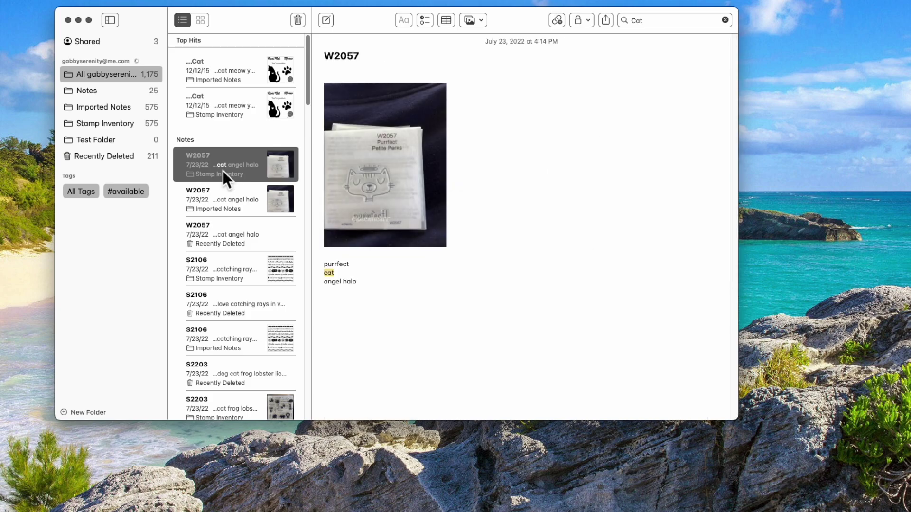
click(232, 244)
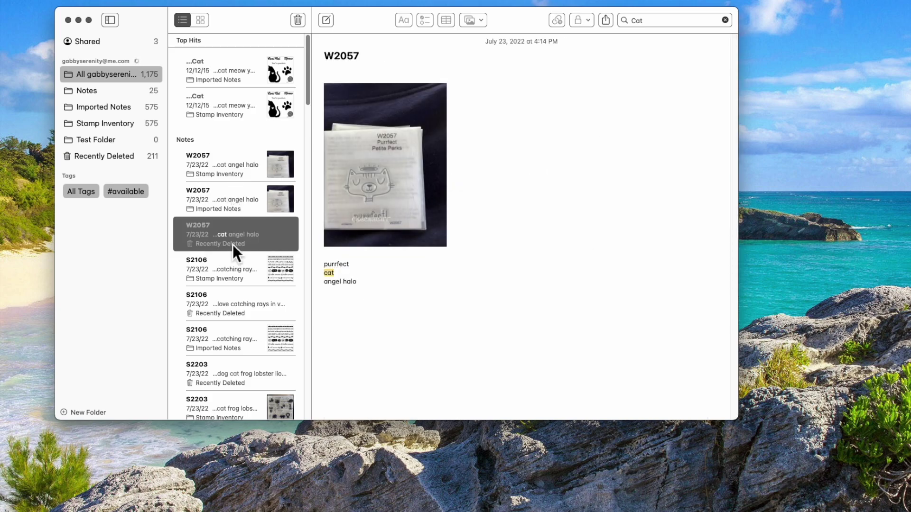
click(239, 272)
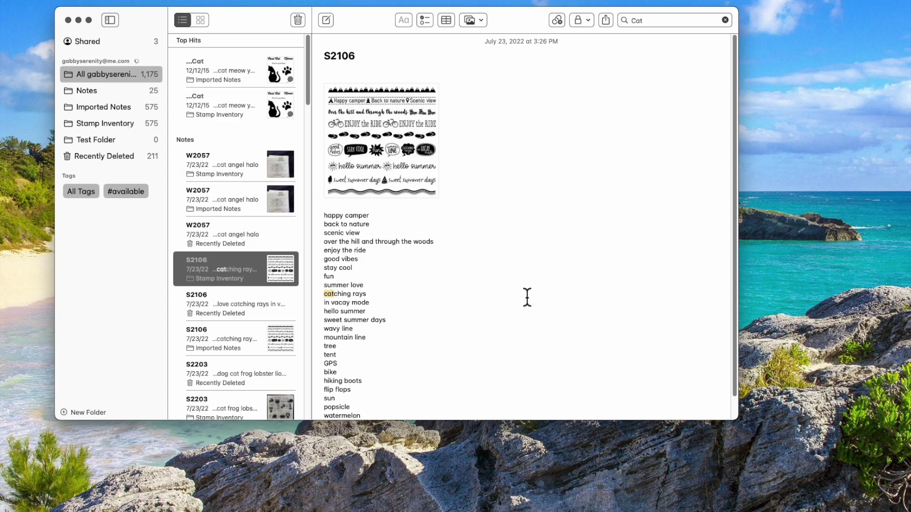
click(726, 21)
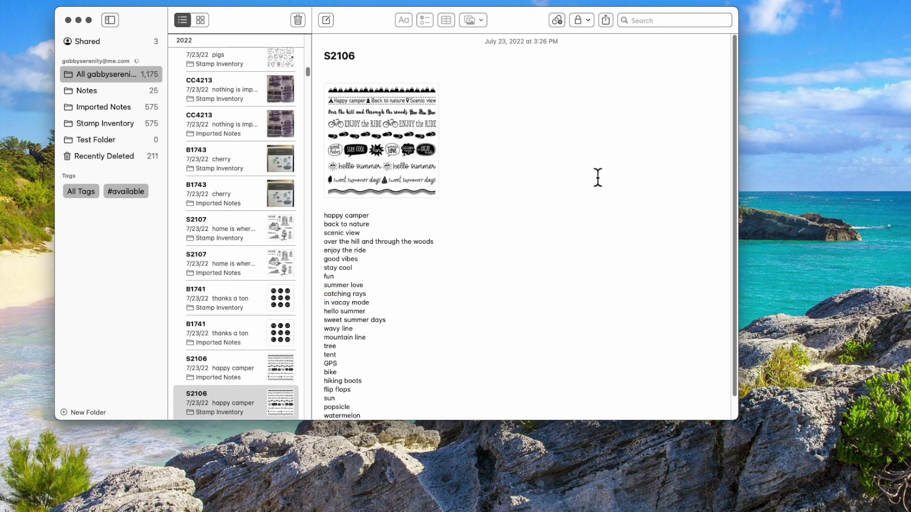
- Start a new note reading Z7088 Silver Bells Cardmaking, correcting typos, ending on a fresh line
click(330, 23)
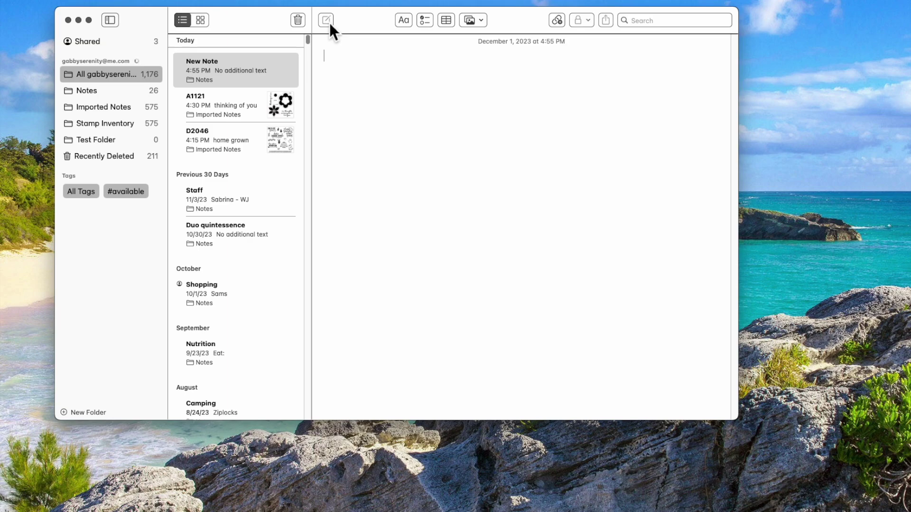
text(Z)
key(BackSpace)
text(Z)
key(BackSpace)
text(Z7088 )
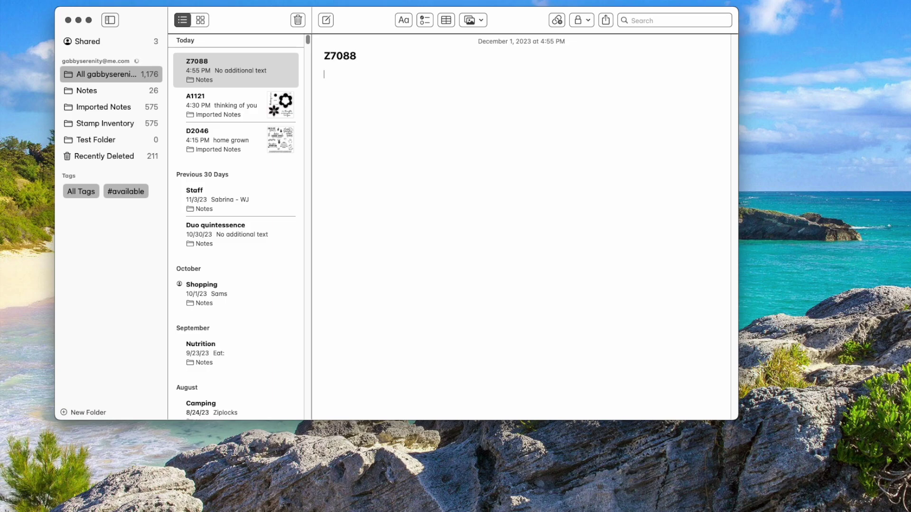
text(SILVER BVELLS)
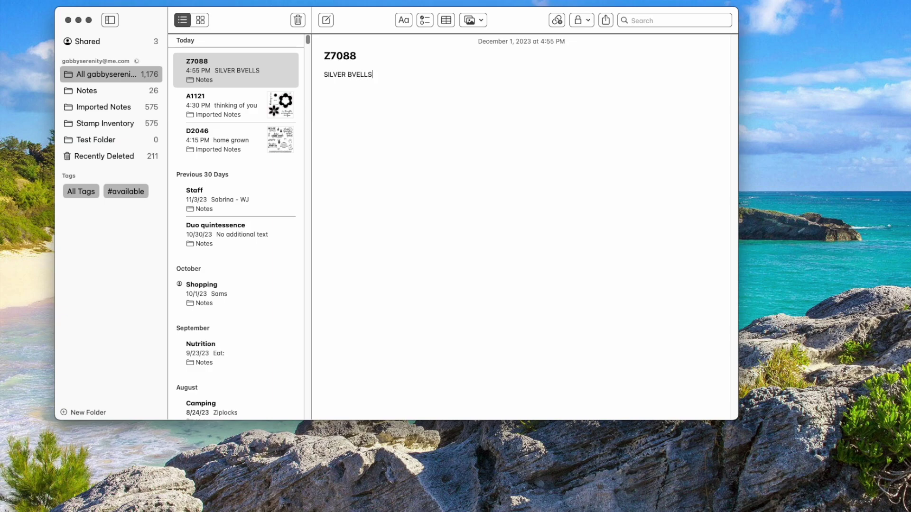
key(BackSpace)
key(BackSpace)
key(BackSpace)
key(BackSpace)
key(BackSpace)
key(BackSpace)
key(BackSpace)
key(BackSpace)
key(BackSpace)
key(BackSpace)
key(BackSpace)
text(lver Vel)
key(BackSpace)
key(BackSpace)
key(BackSpace)
text(Bells Cardmaking)
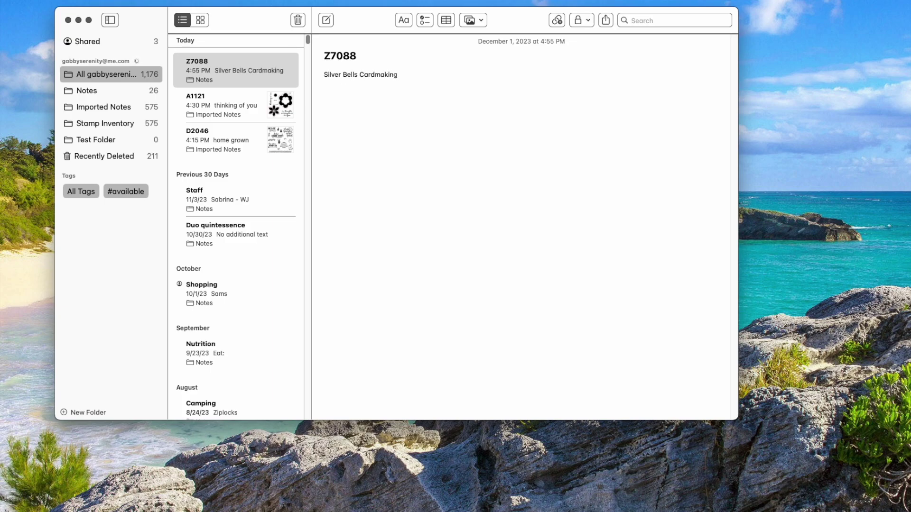
key(Return)
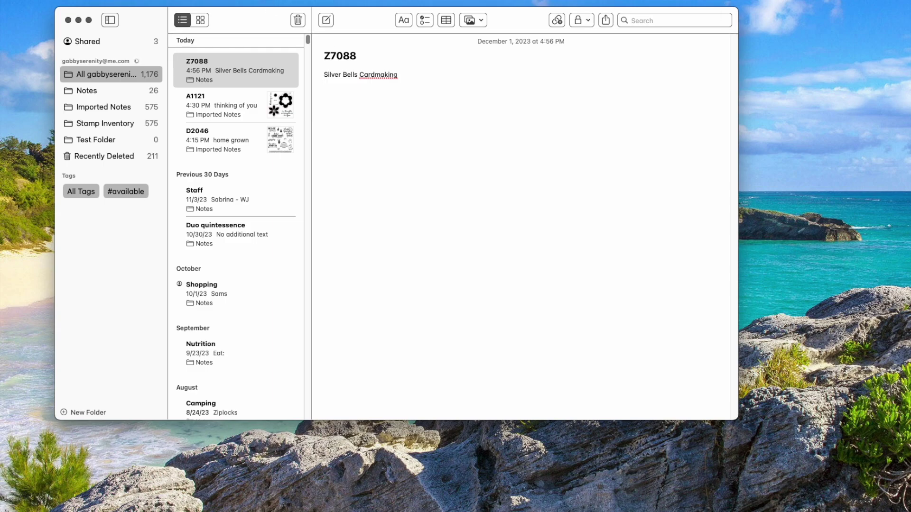
- Search the Close To My Heart site for z7088 and open the Silver Bells product page
key(super+Tab)
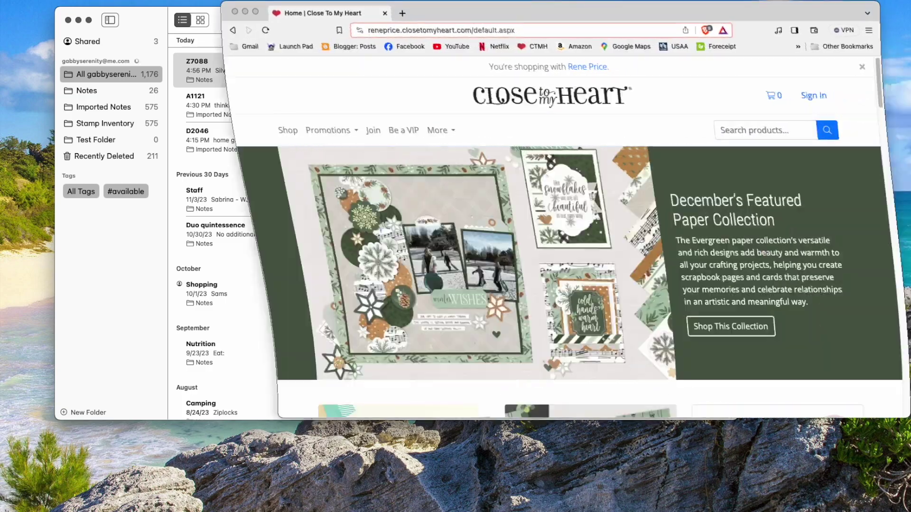
click(790, 138)
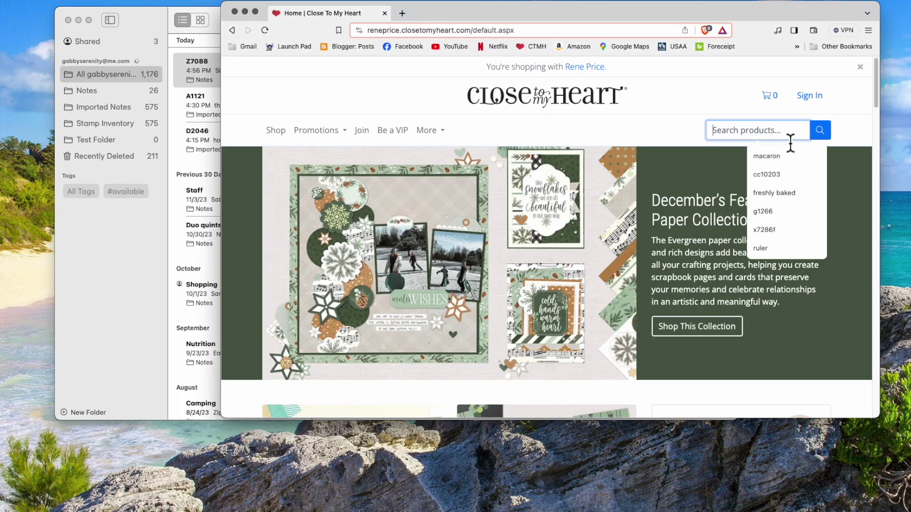
text(z)
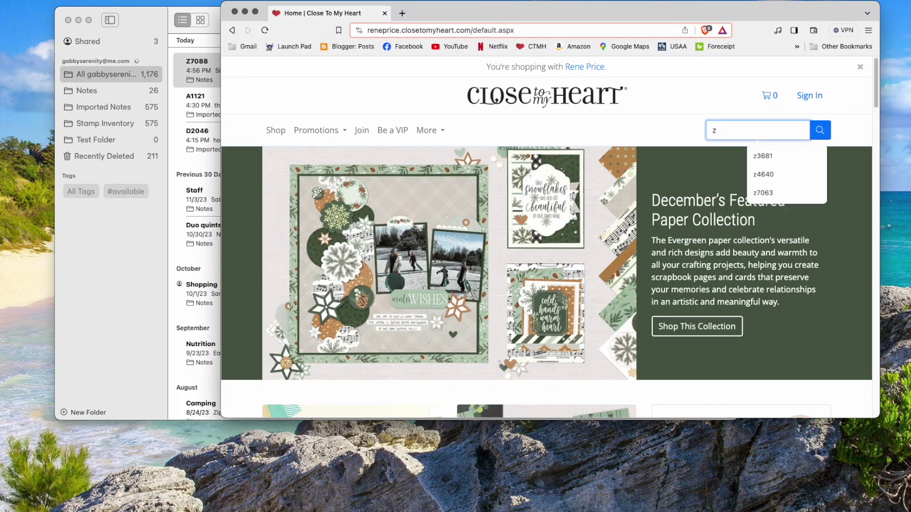
text(7088)
key(Return)
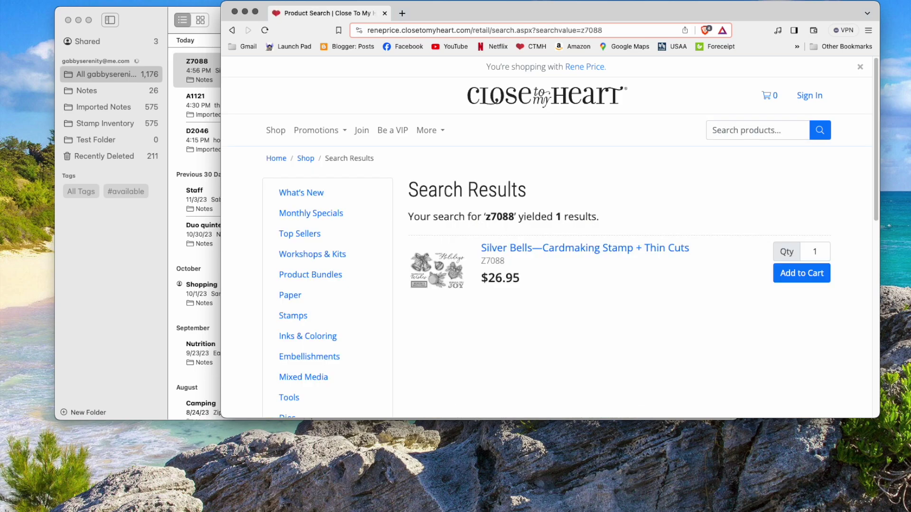
click(553, 247)
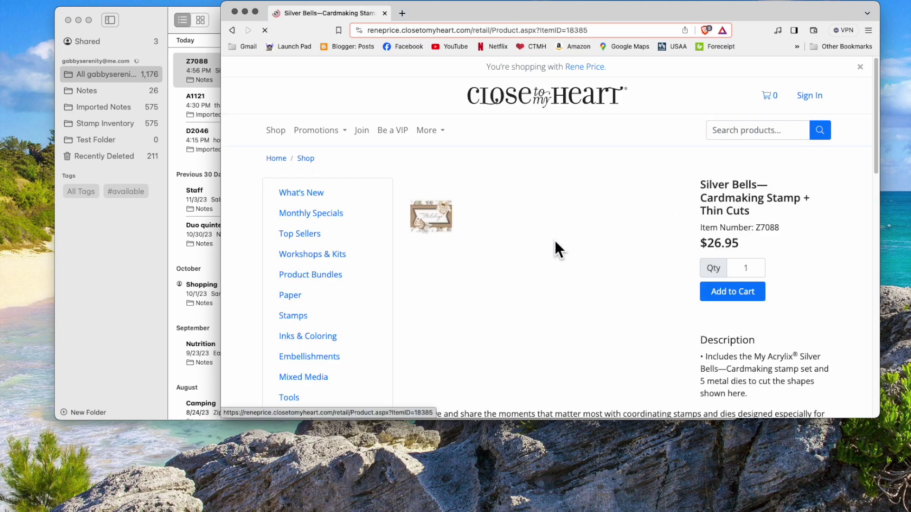
- Enlarge the Silver Bells stamp-set image and copy it
drag(574, 16, 735, 12)
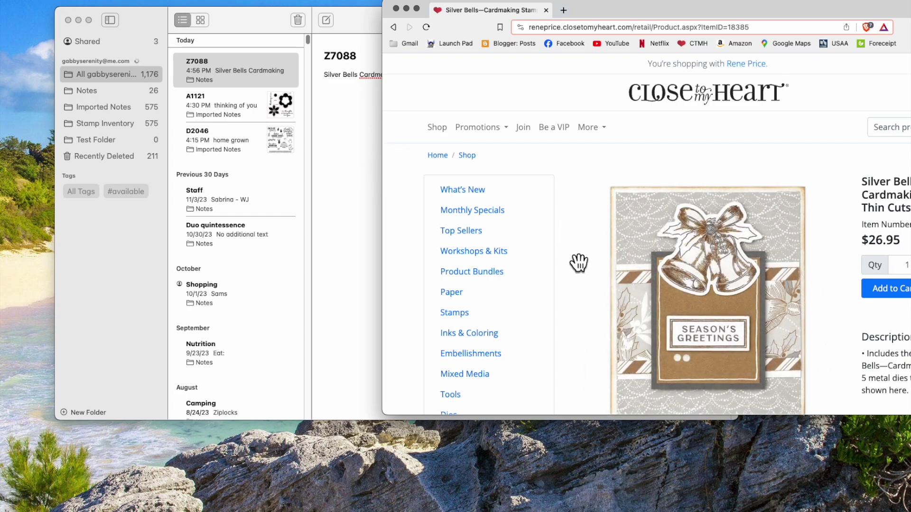
scroll(578, 262, down, 8)
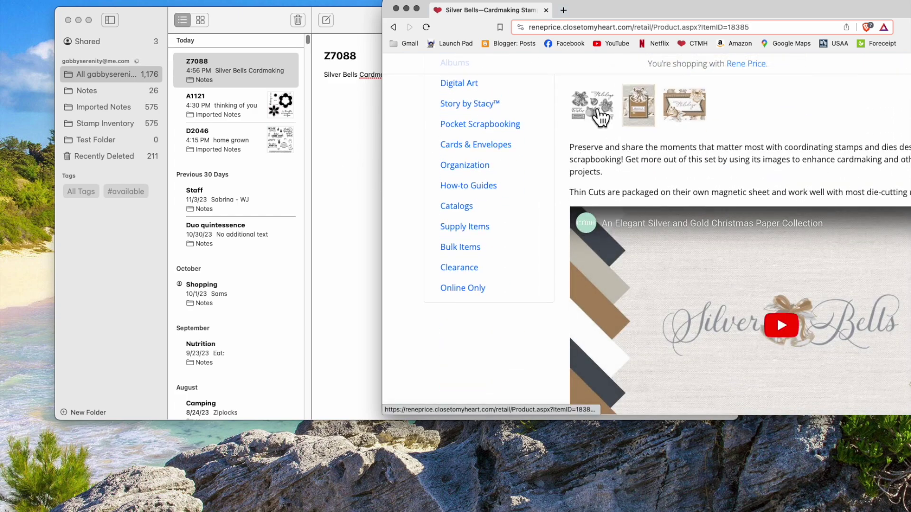
scroll(698, 230, up, 8)
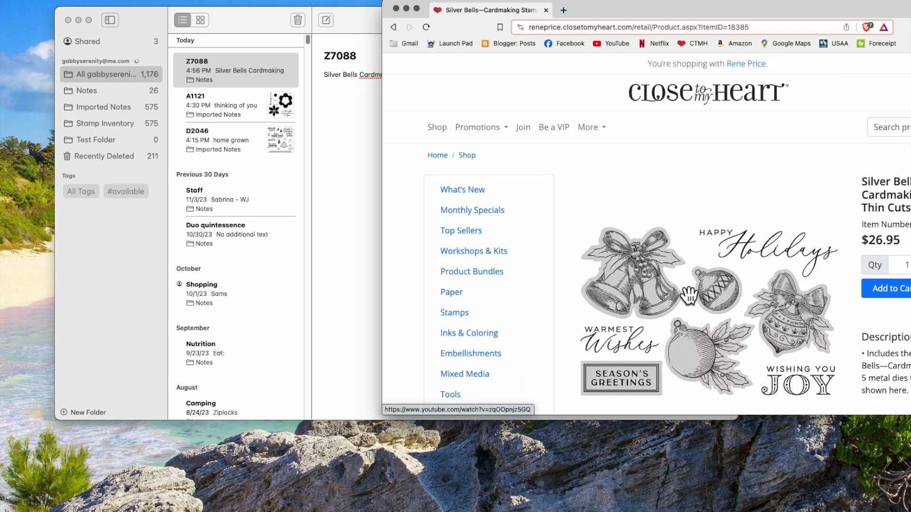
click(689, 295)
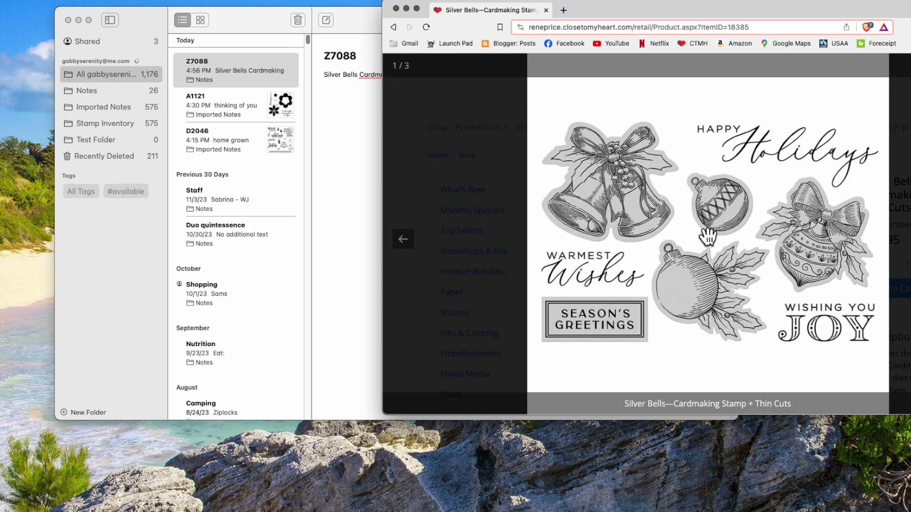
drag(708, 235, 688, 189)
right_click(688, 189)
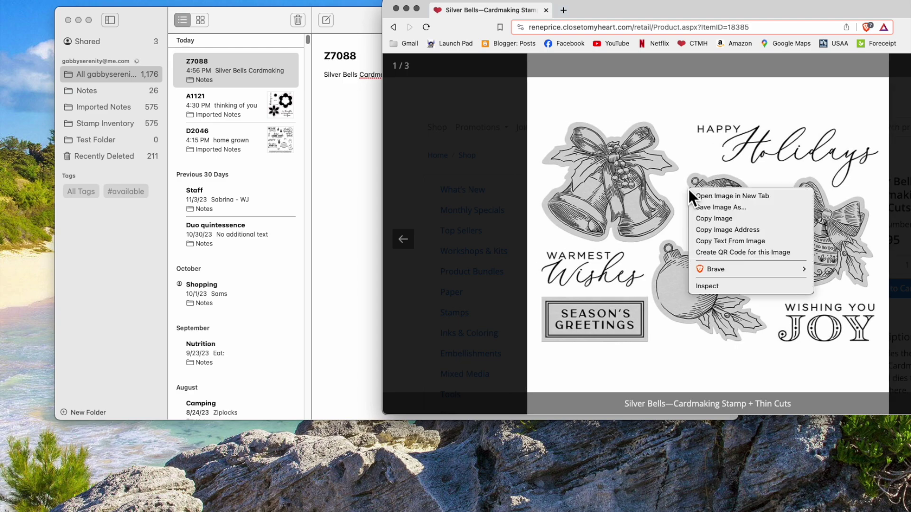
click(719, 219)
- Paste the copied Silver Bells stamp image into the Z7088 note body
click(357, 153)
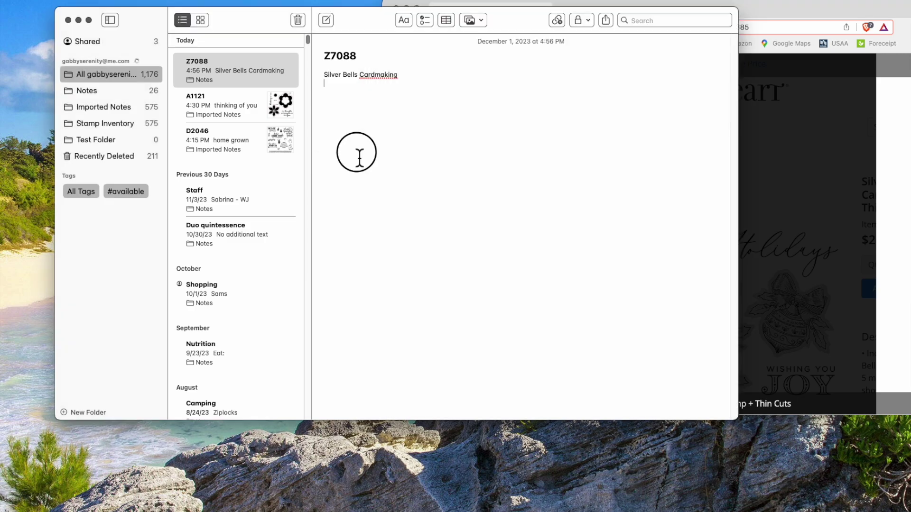
right_click(368, 125)
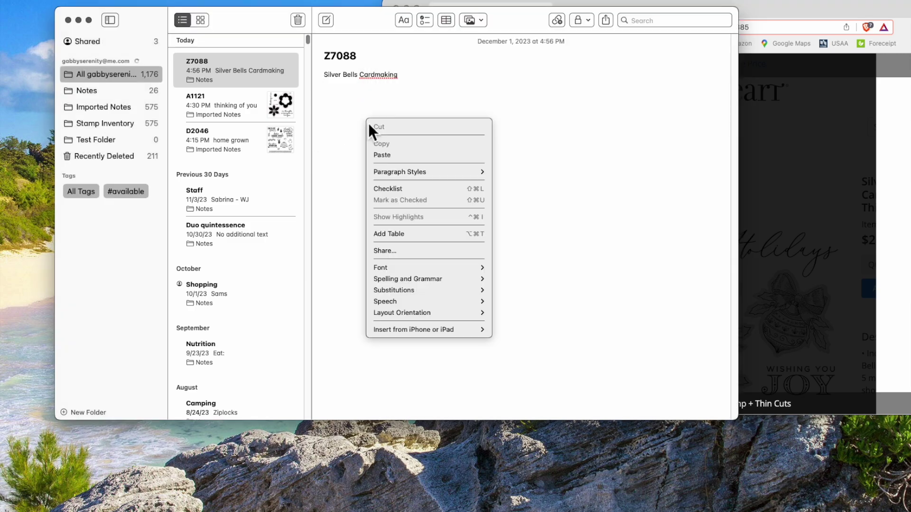
click(398, 154)
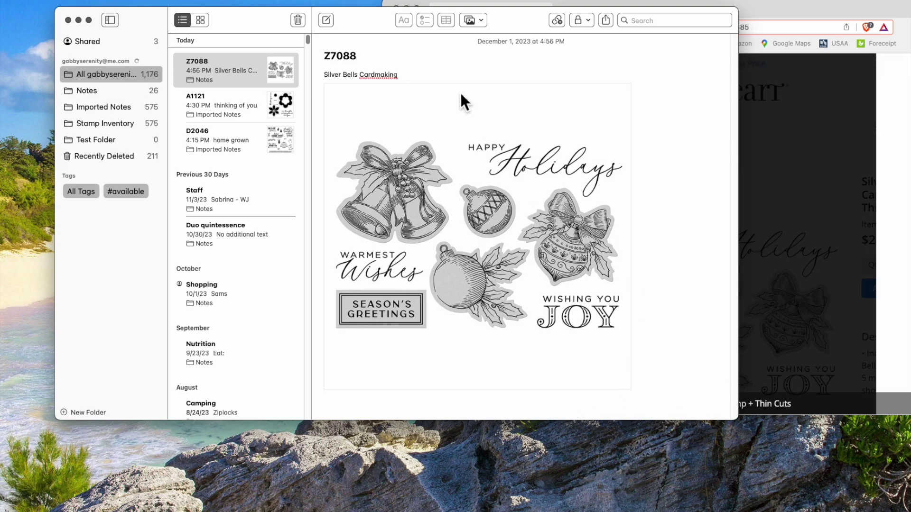
- Add keyword lines Happy Holidays, Warmest Wishes, Seasons Greetings and Wishing you joy under Silver Bells Cardmaking
click(445, 81)
key(Return)
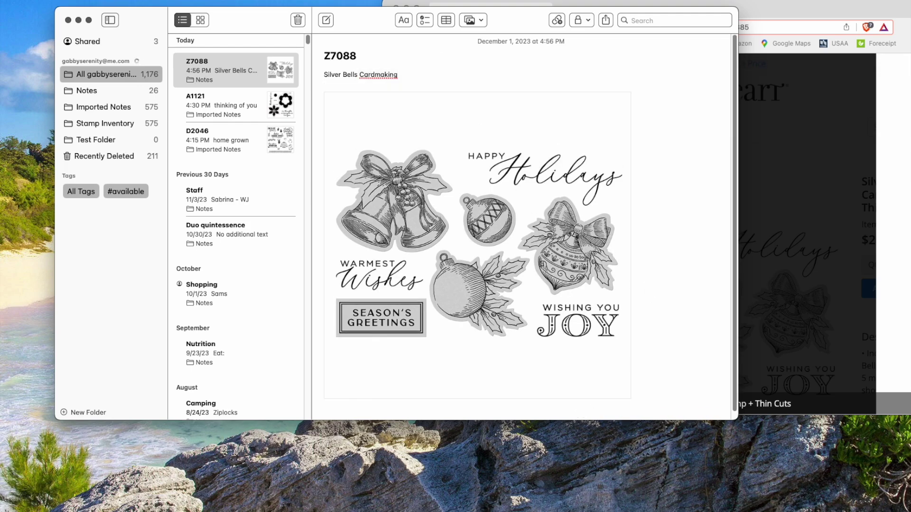
text(Happy Holidays)
key(Return)
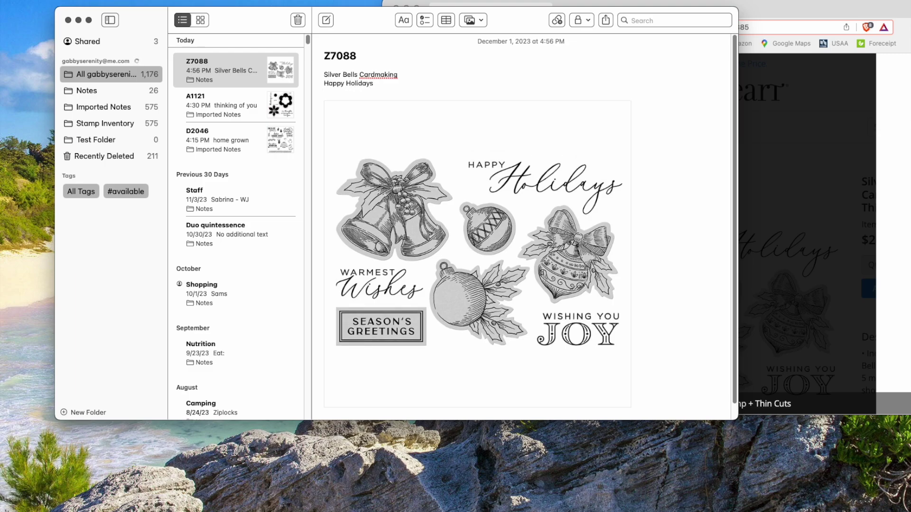
text(Warmest Wishes)
key(Return)
text(S)
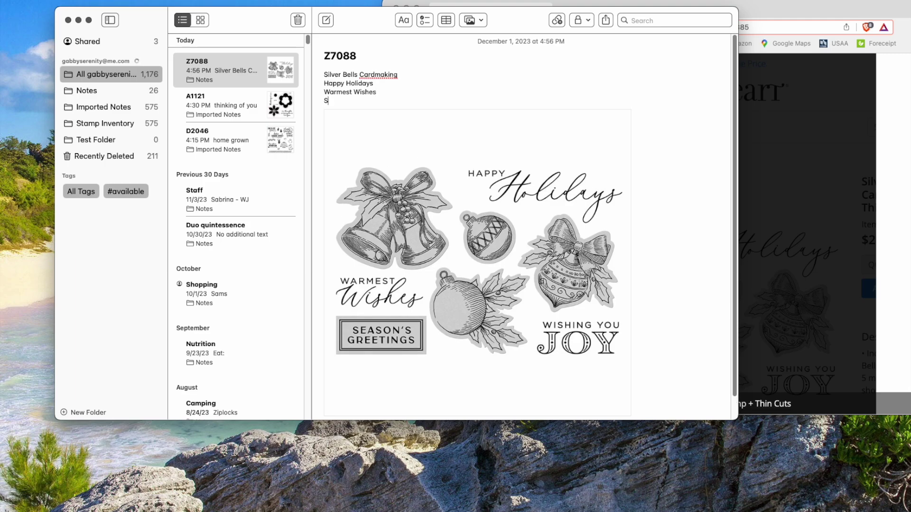
text(easons Greetings)
key(Return)
text(Wishing)
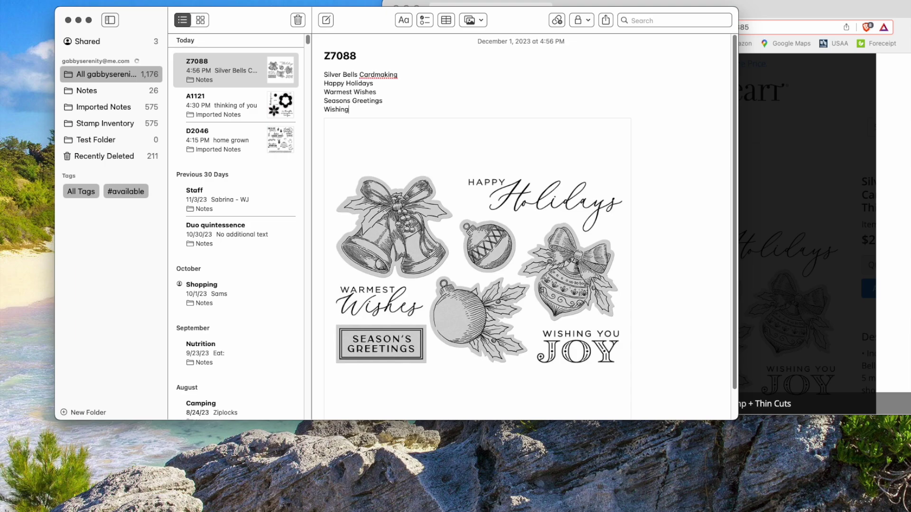
text( you joy)
- Add keyword lines ornaments, bells and dies, followed by an empty line
key(Return)
text(orna)
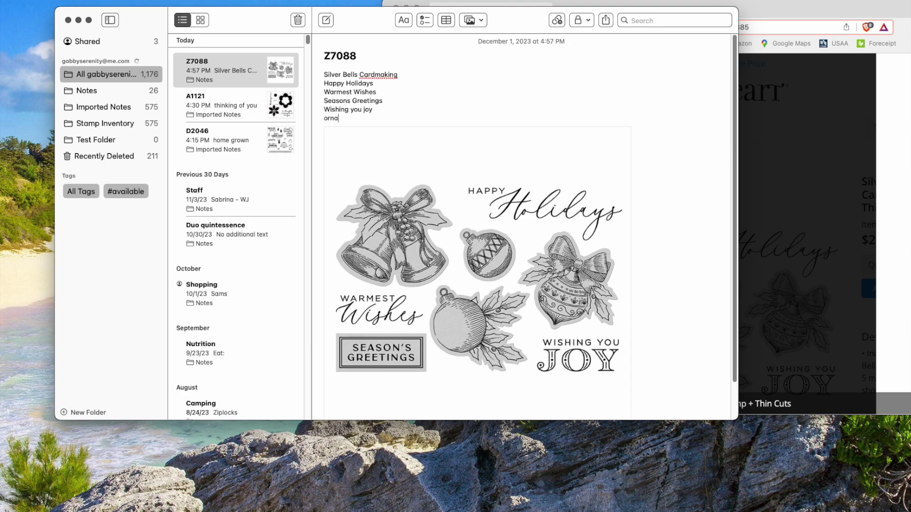
text(ments)
key(Return)
text(be)
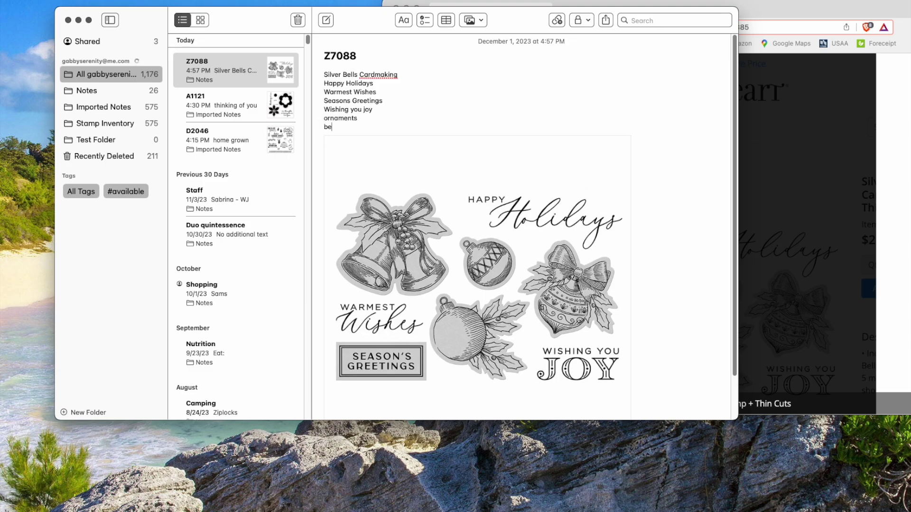
text(lls)
key(Return)
text(dies)
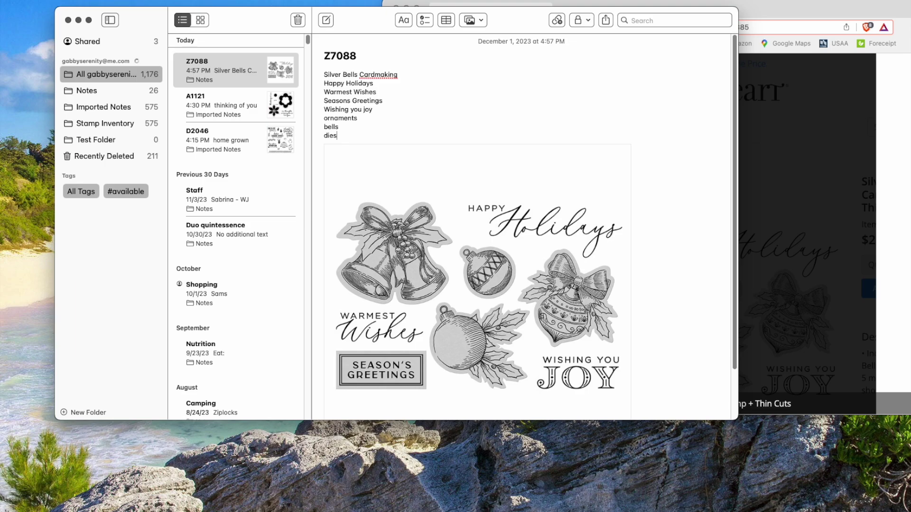
key(Return)
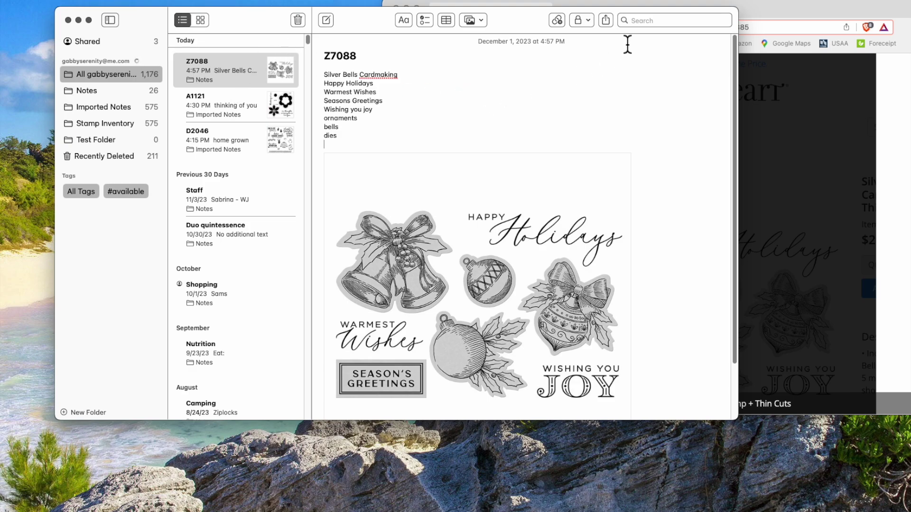
click(670, 15)
click(668, 19)
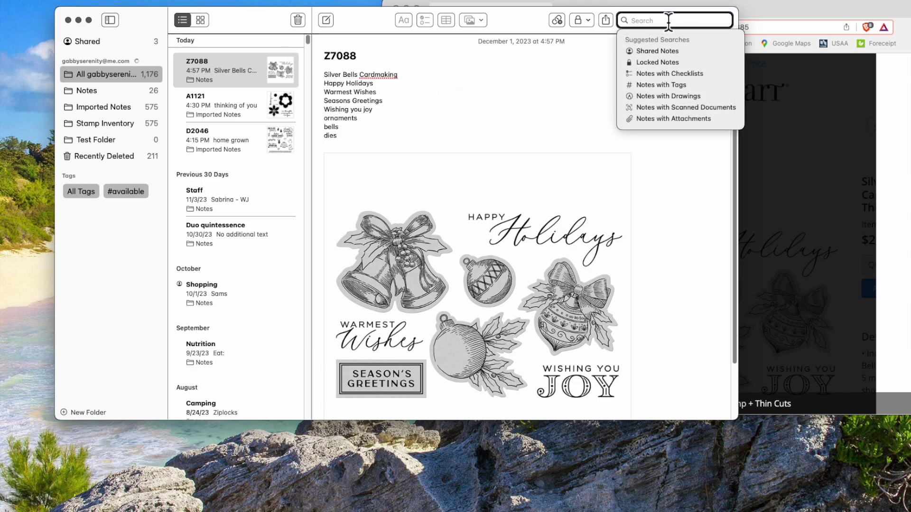
text(bells)
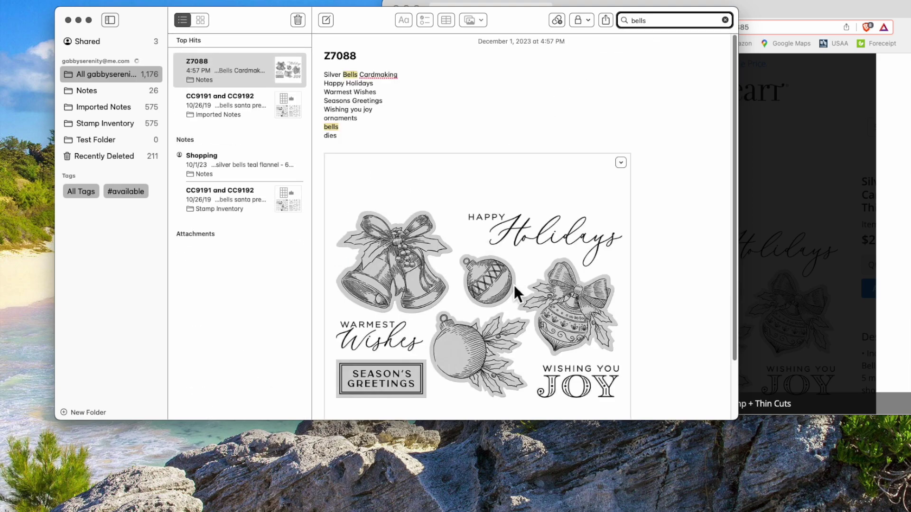
click(219, 110)
scroll(470, 205, up, 5)
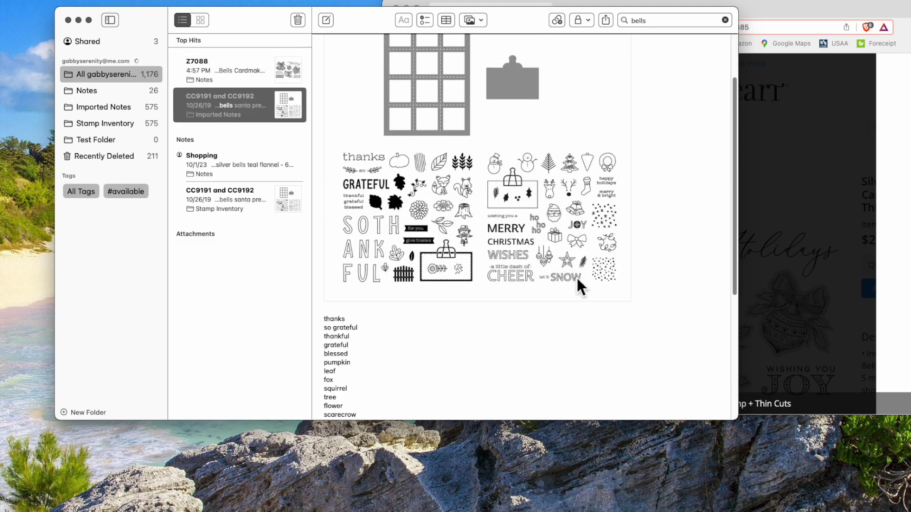
scroll(495, 287, up, 3)
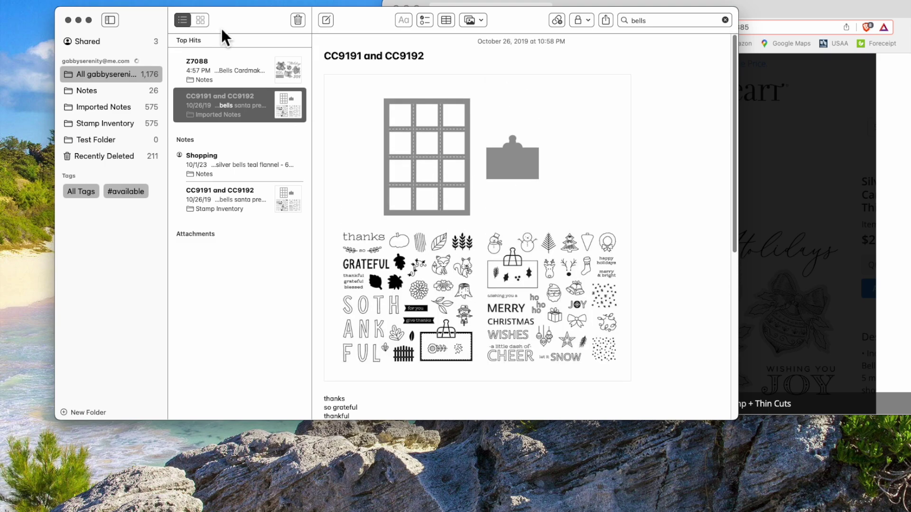
click(231, 63)
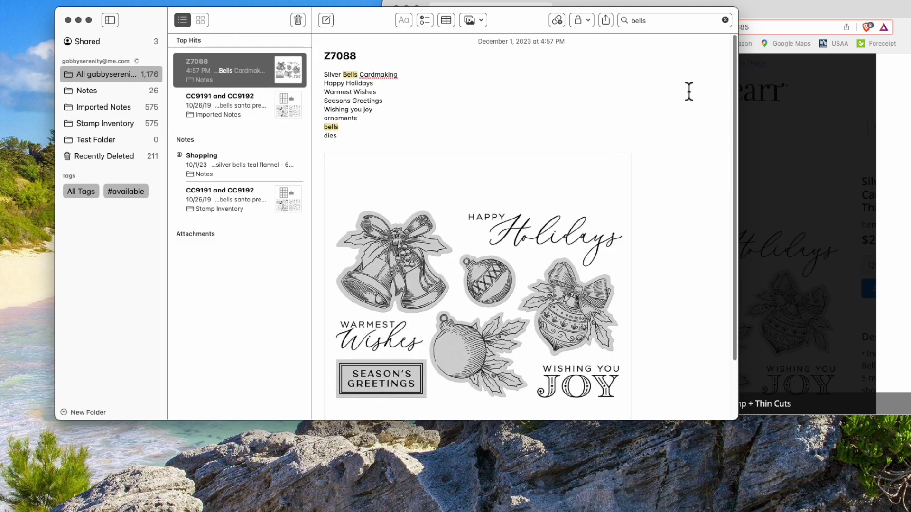
click(725, 21)
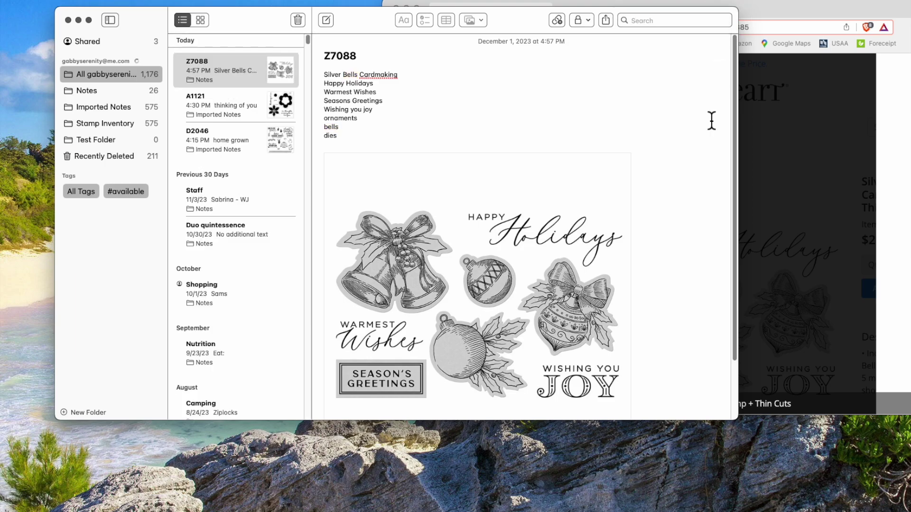